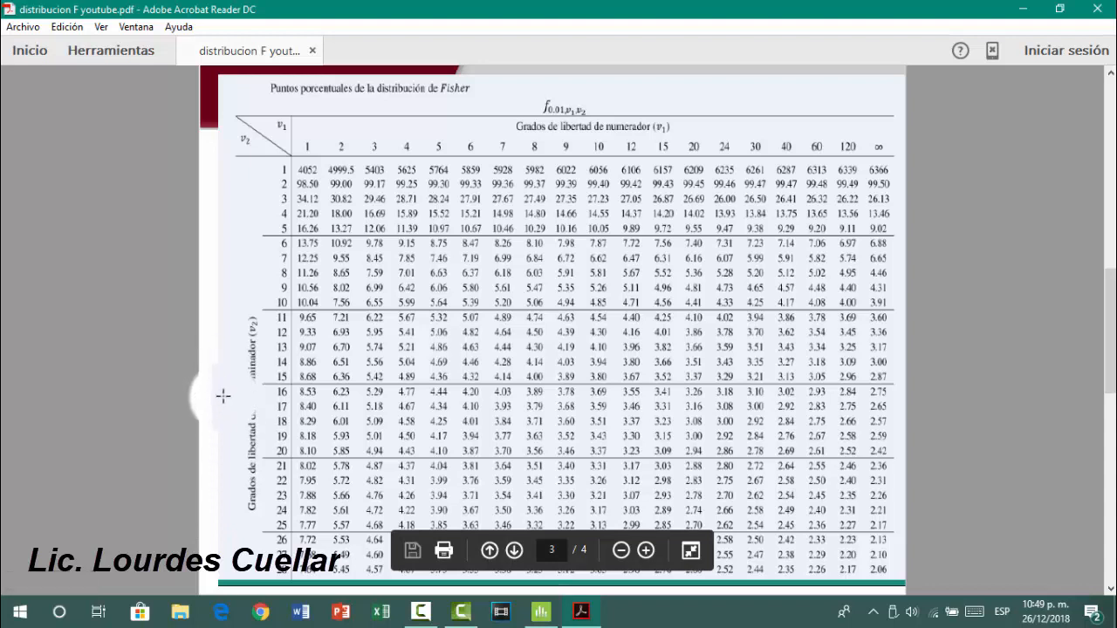
Examine the enlarged Fisher table for 0.01 and the rejection rule for the critical F value in the PDF
{"action": "left_click", "coordinate": [647, 548]}
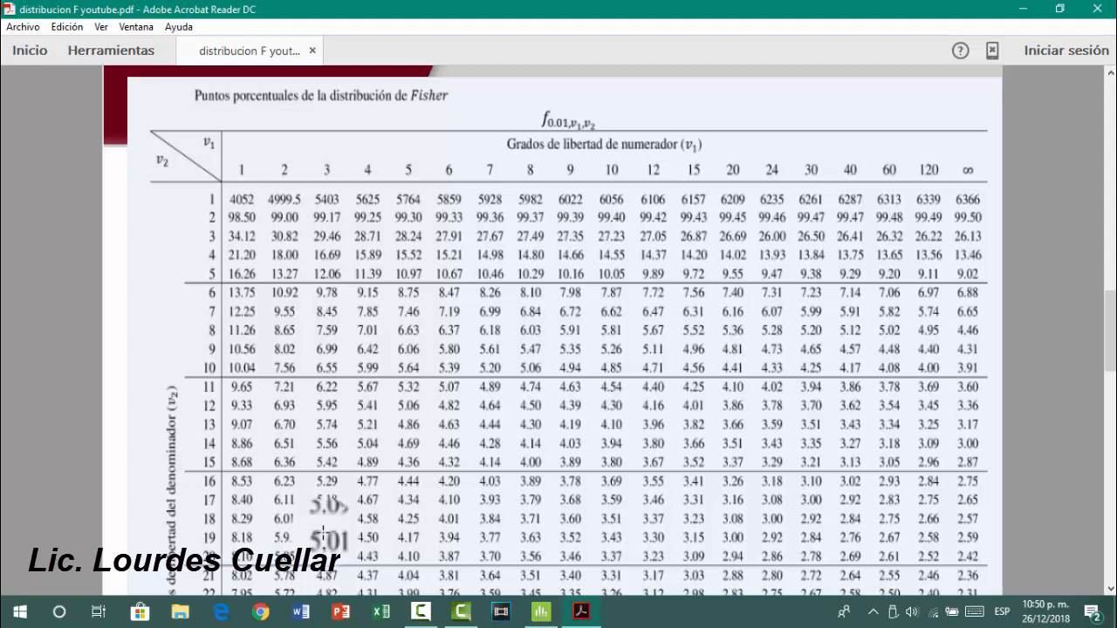
{"action": "left_click", "coordinate": [337, 615]}
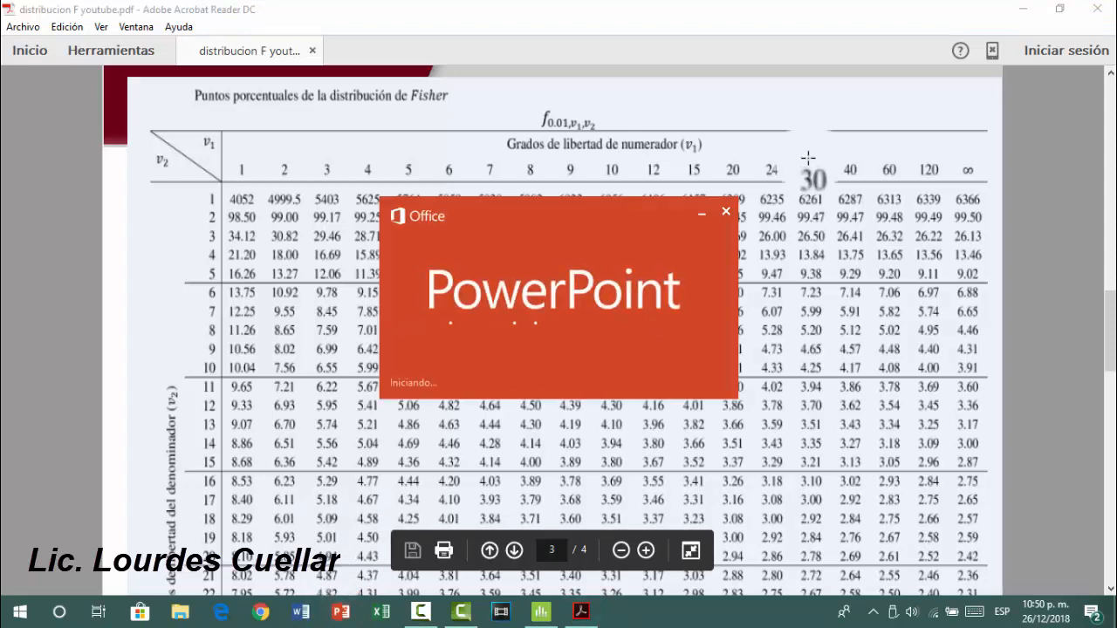
{"action": "left_click", "coordinate": [720, 211]}
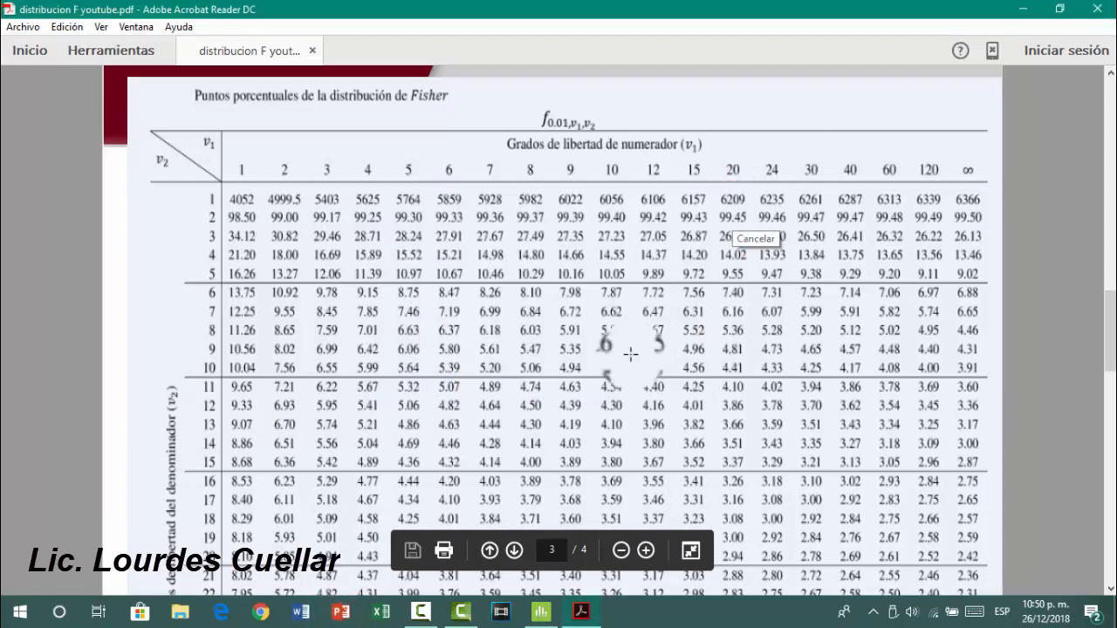
{"action": "key", "text": "alt+Tab"}
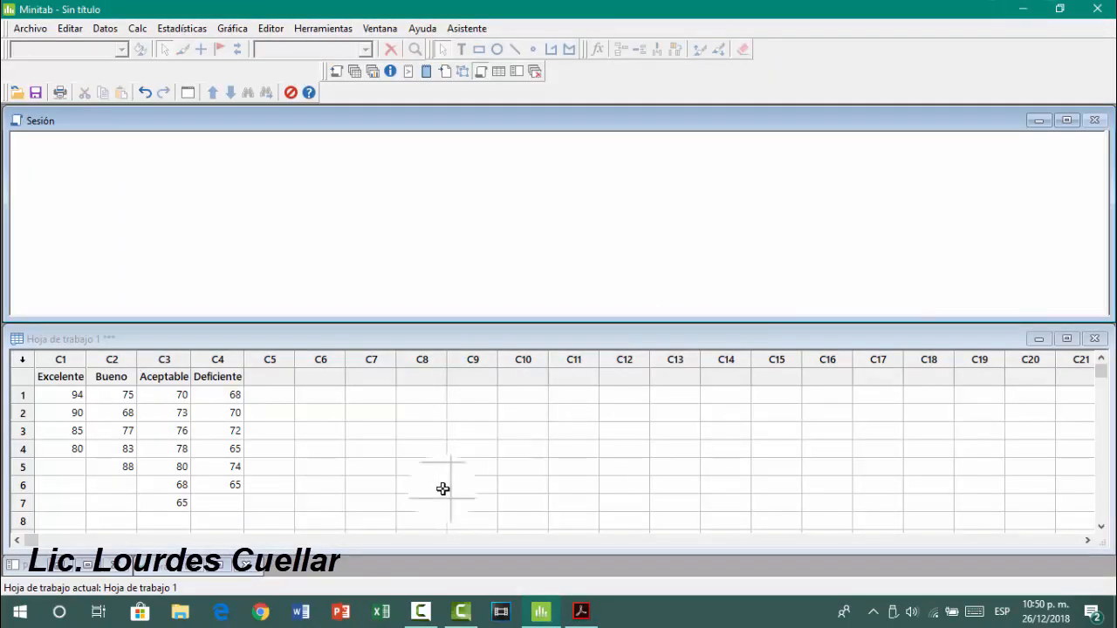
{"action": "left_click", "coordinate": [581, 611]}
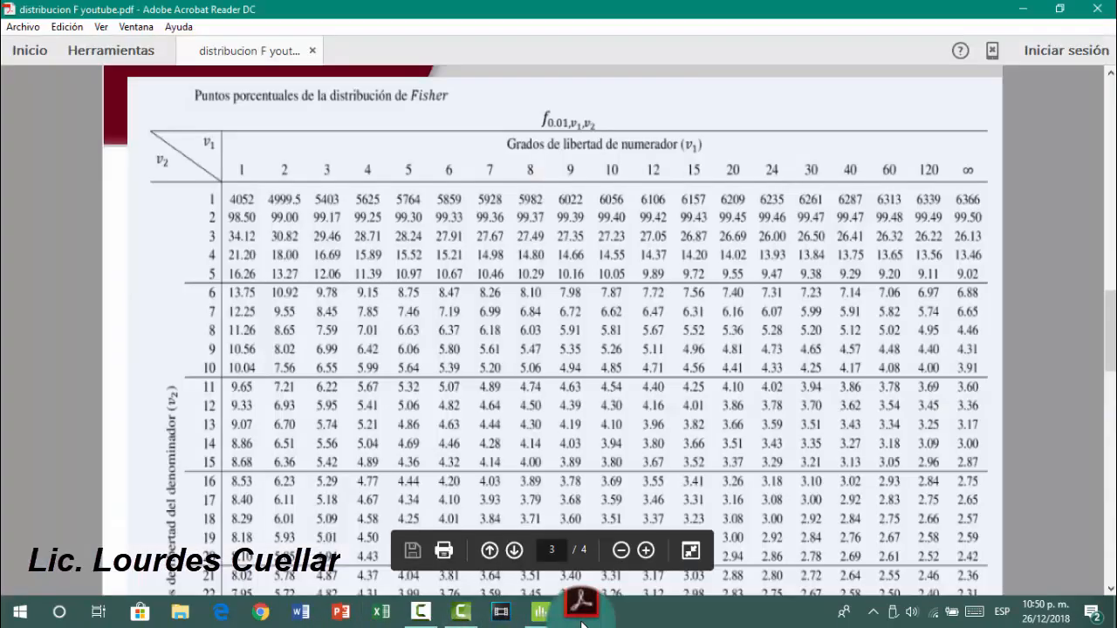
{"action": "left_click", "coordinate": [1111, 157]}
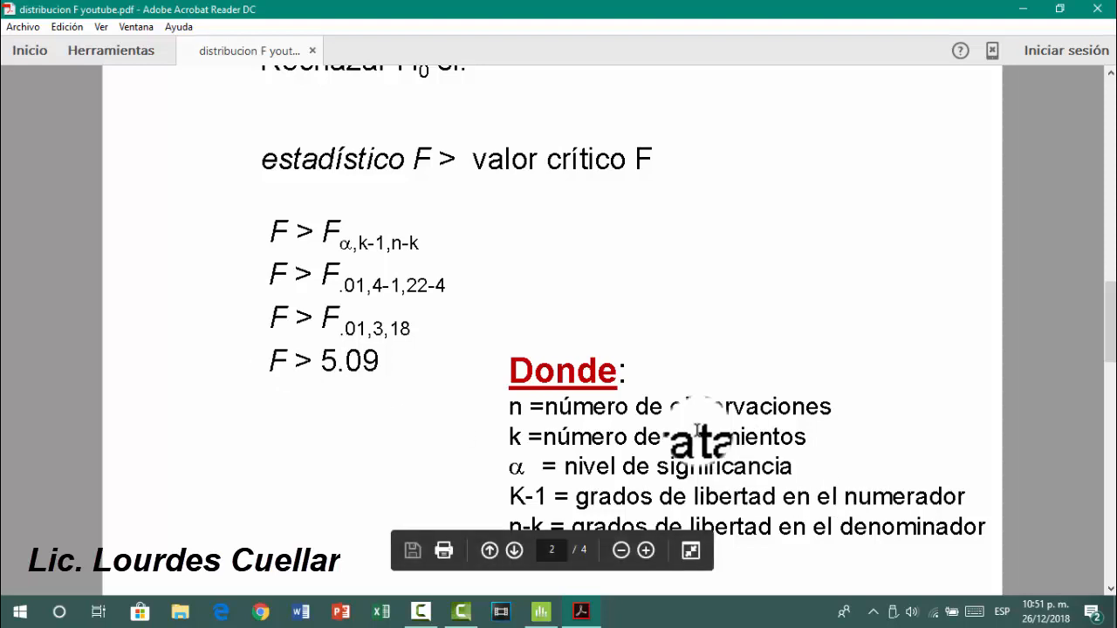
Switch to Minitab and start a one-factor ANOVA with the response data in a separate column for each factor level
{"action": "left_click", "coordinate": [545, 618]}
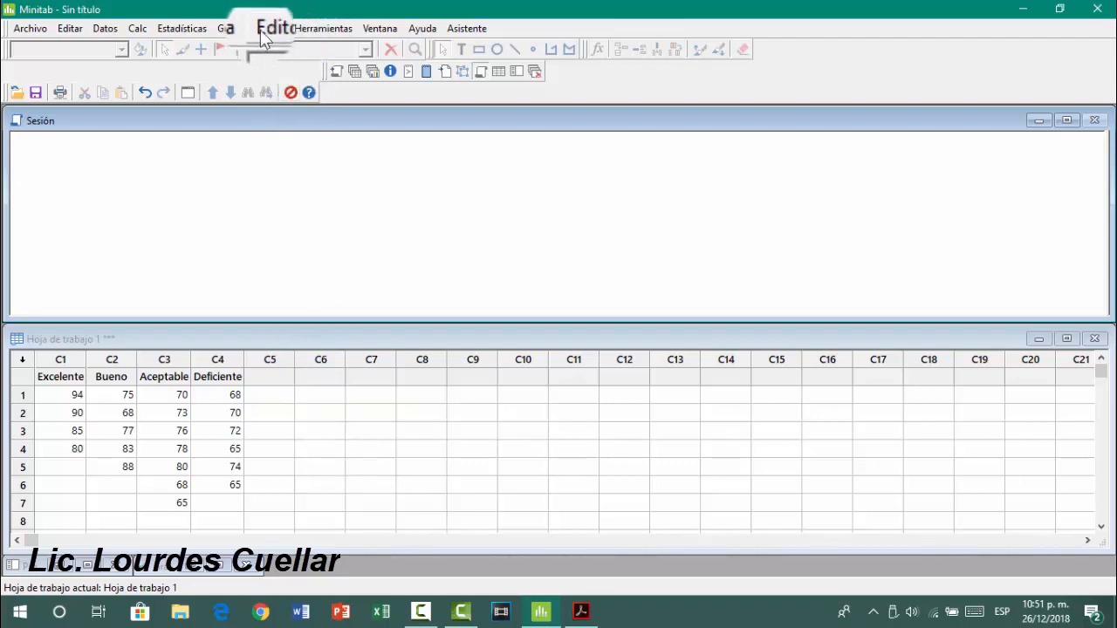
{"action": "left_click", "coordinate": [202, 31]}
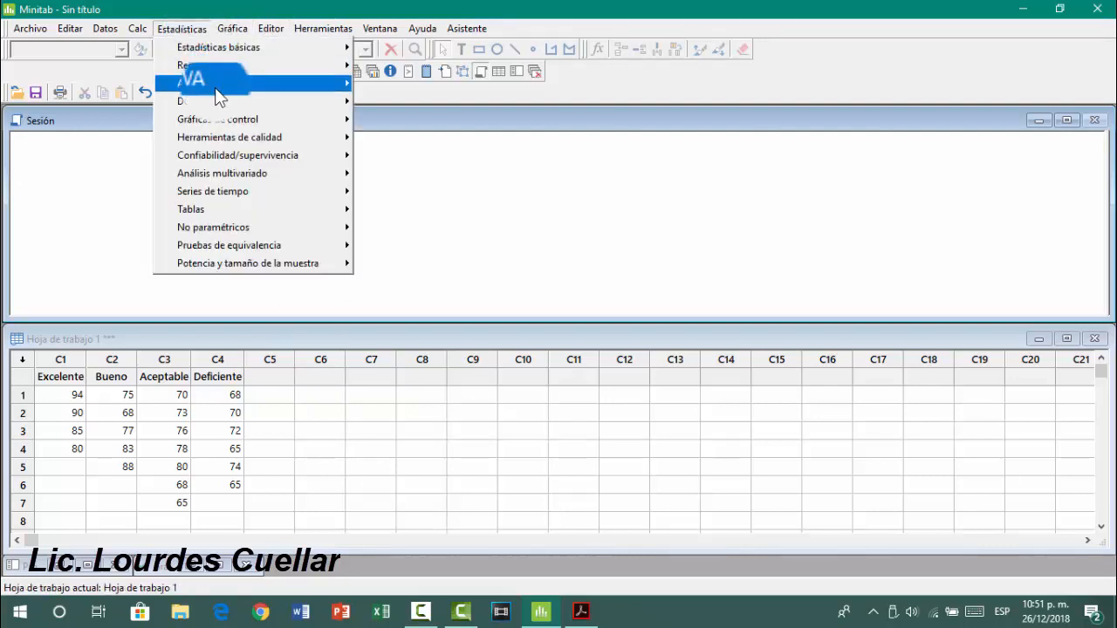
{"action": "mouse_move", "coordinate": [215, 88]}
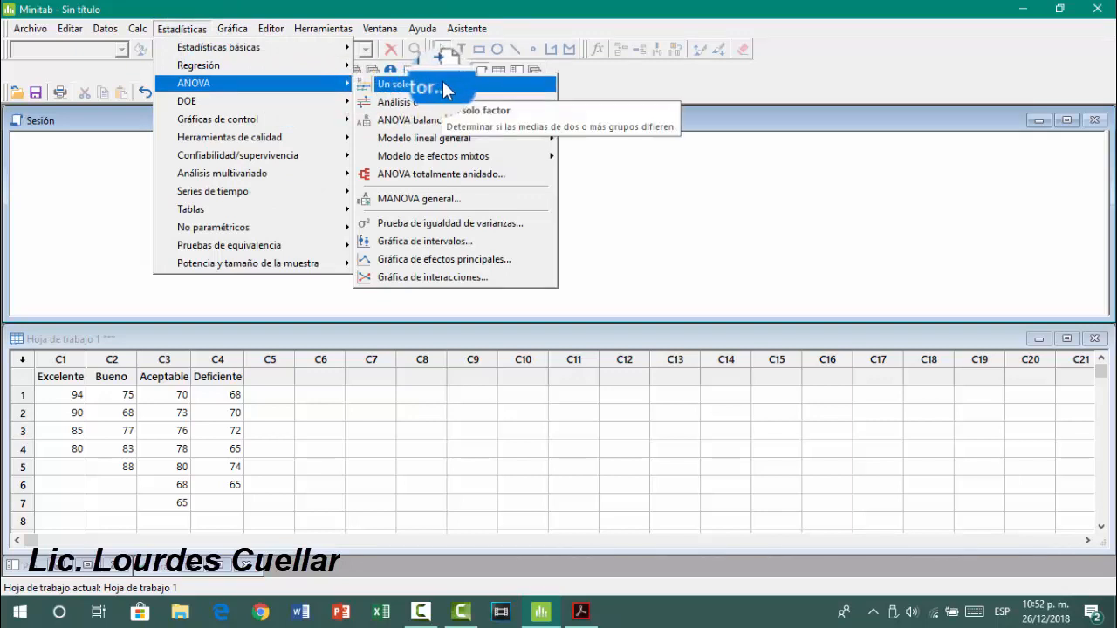
{"action": "left_click", "coordinate": [490, 87]}
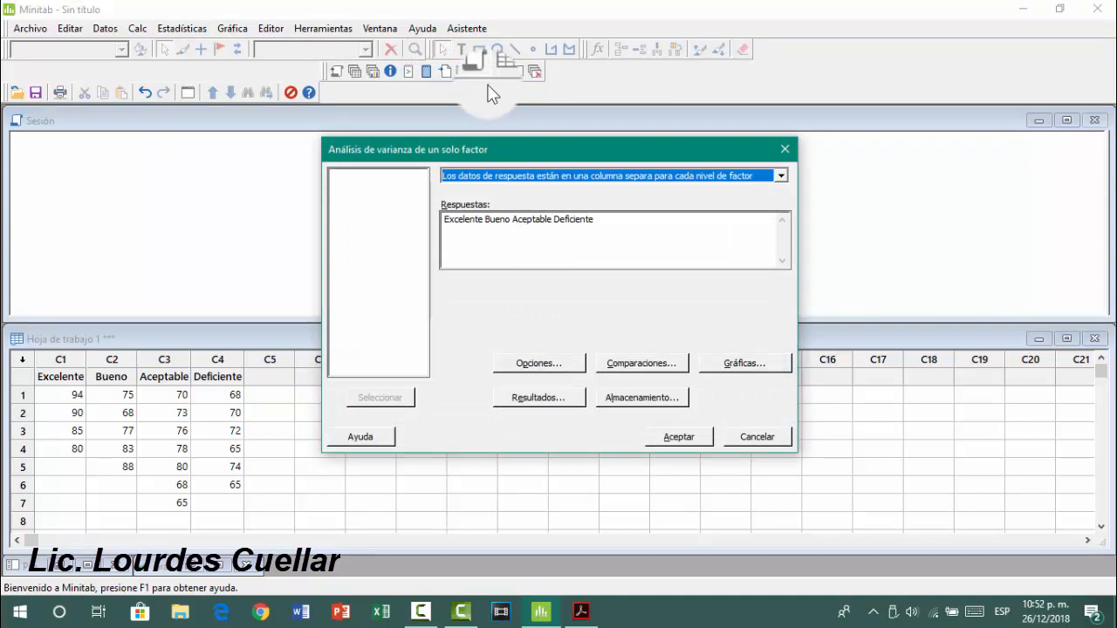
{"action": "left_click", "coordinate": [781, 177]}
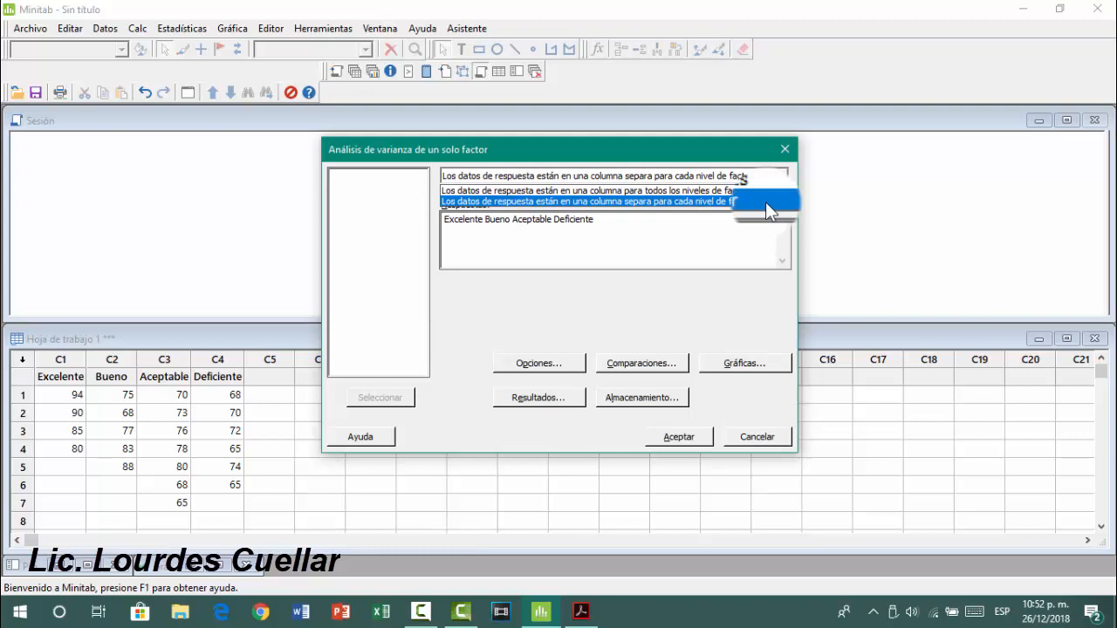
{"action": "left_click", "coordinate": [763, 201]}
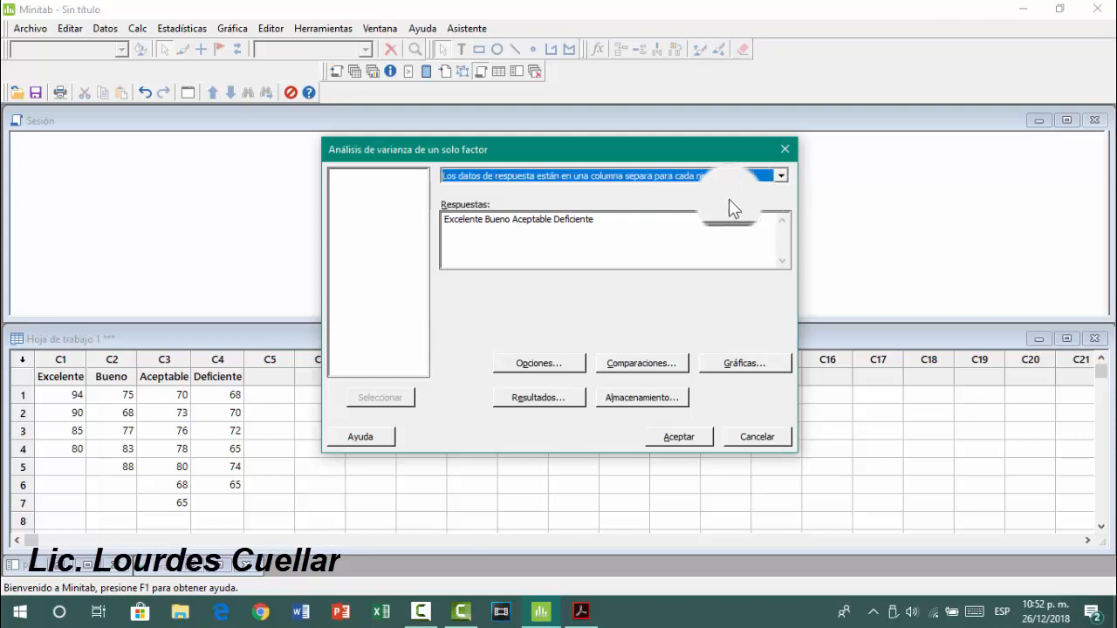
Clear the ANOVA responses and add the columns Excelente, Bueno, Aceptable and Deficiente
{"action": "left_click", "coordinate": [483, 218]}
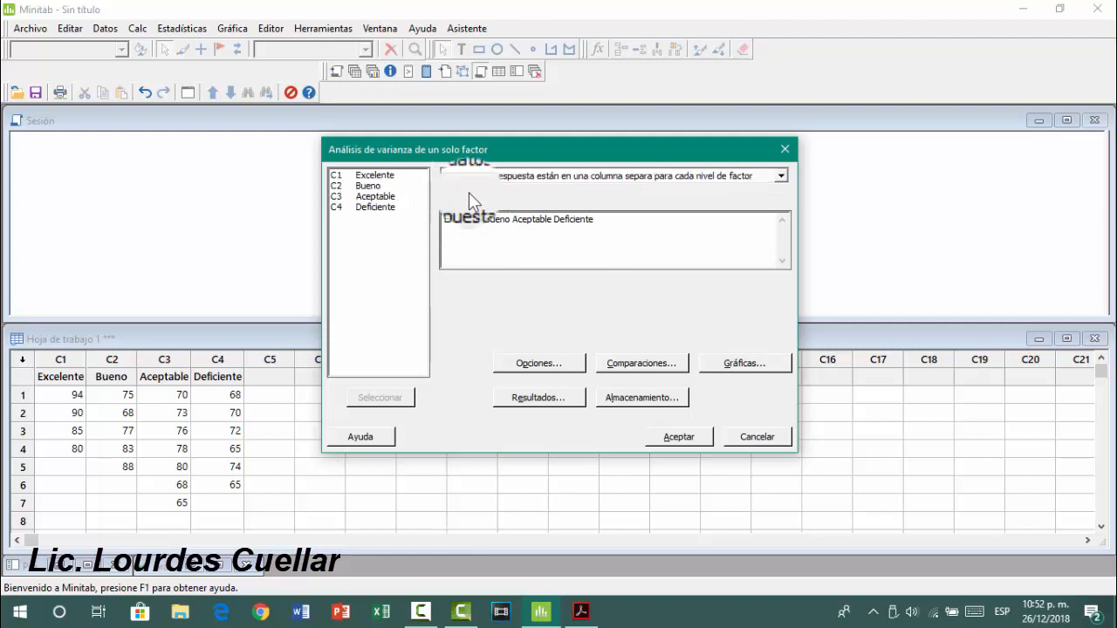
{"action": "left_click_drag", "start_coordinate": [609, 222], "coordinate": [443, 238]}
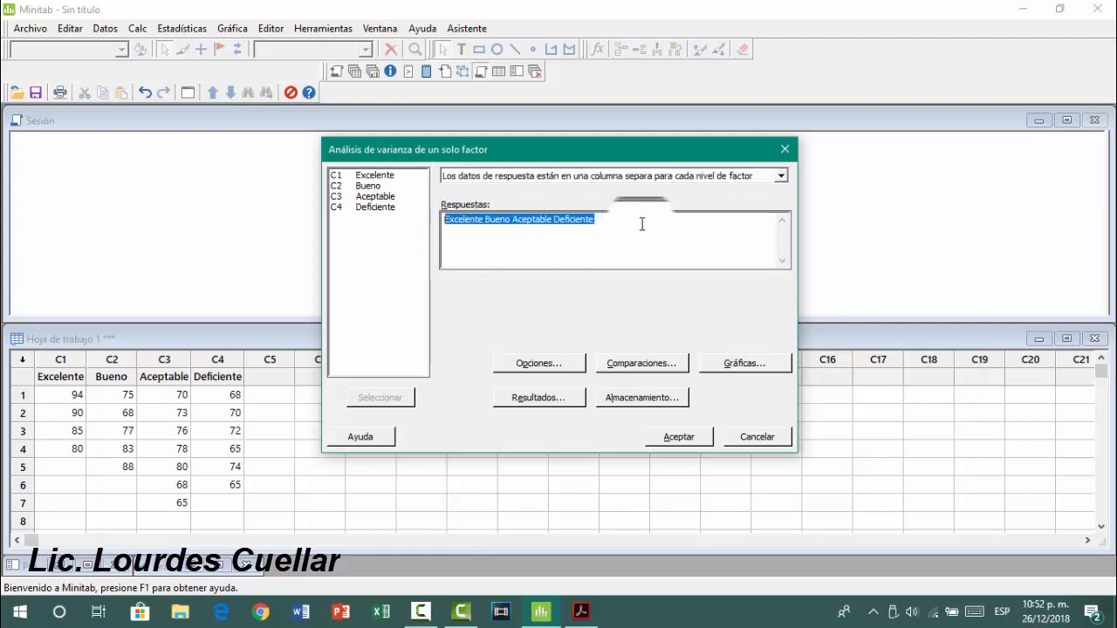
{"action": "key", "text": "Delete"}
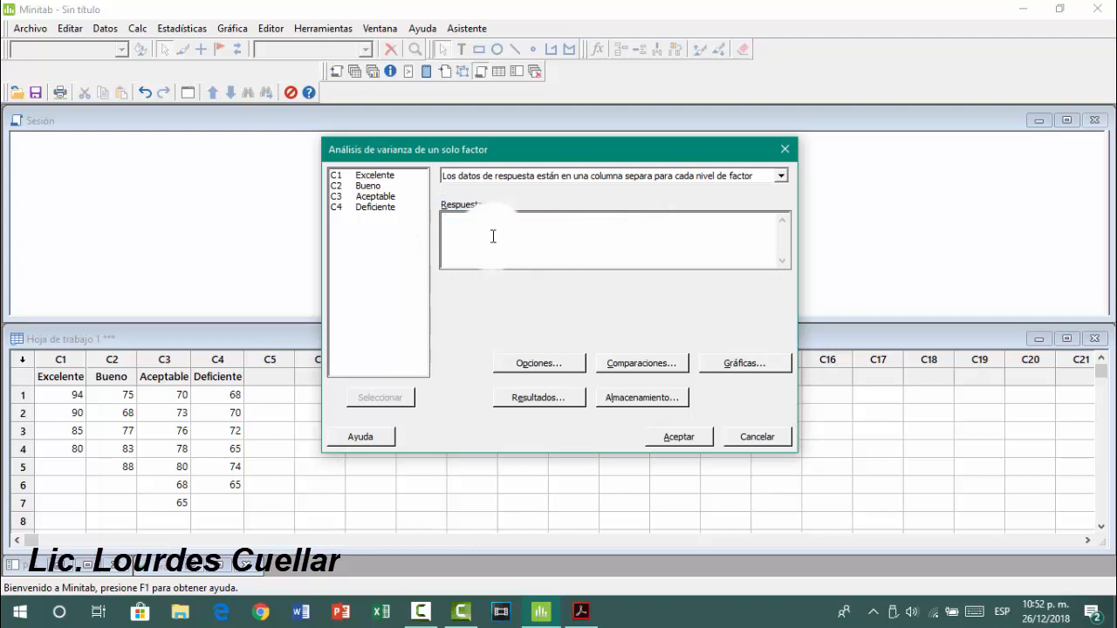
{"action": "left_click", "coordinate": [366, 175]}
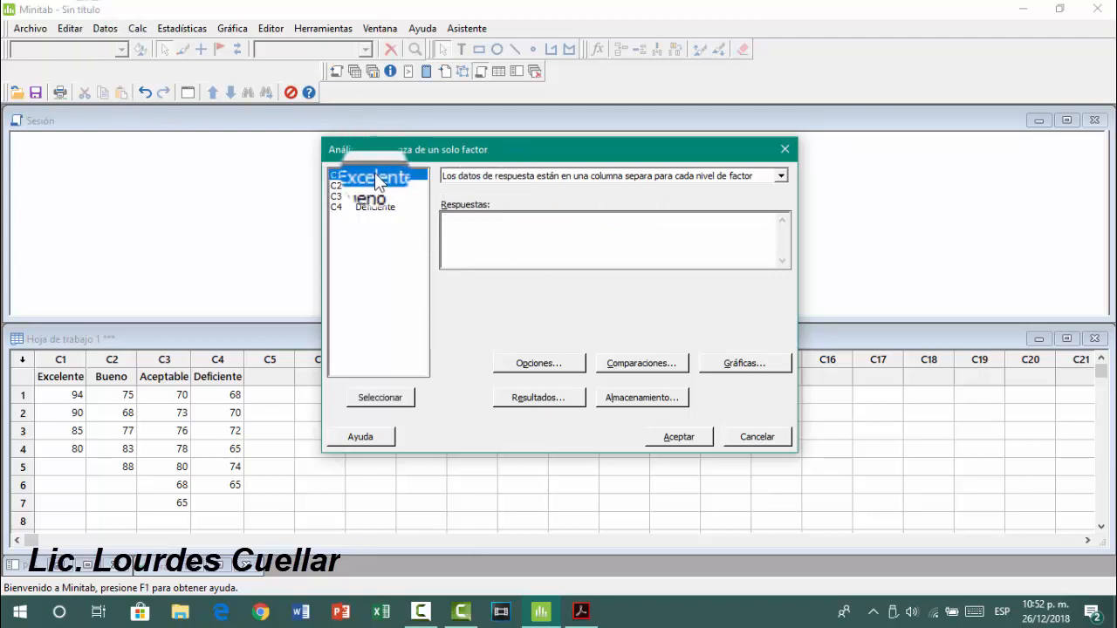
{"action": "left_click", "coordinate": [389, 405]}
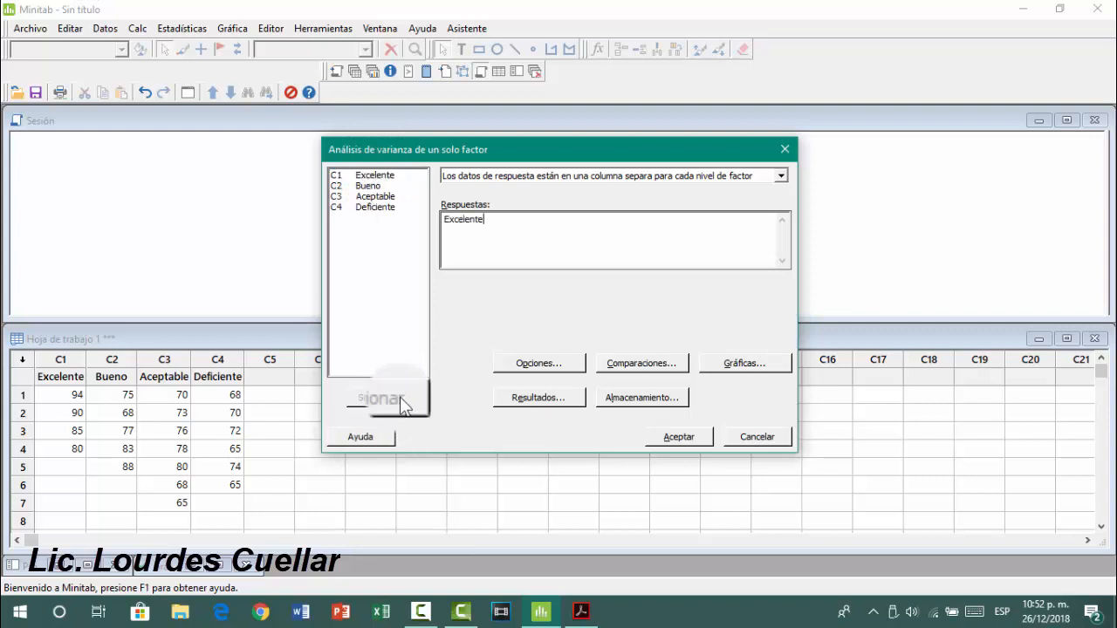
{"action": "left_click", "coordinate": [375, 186]}
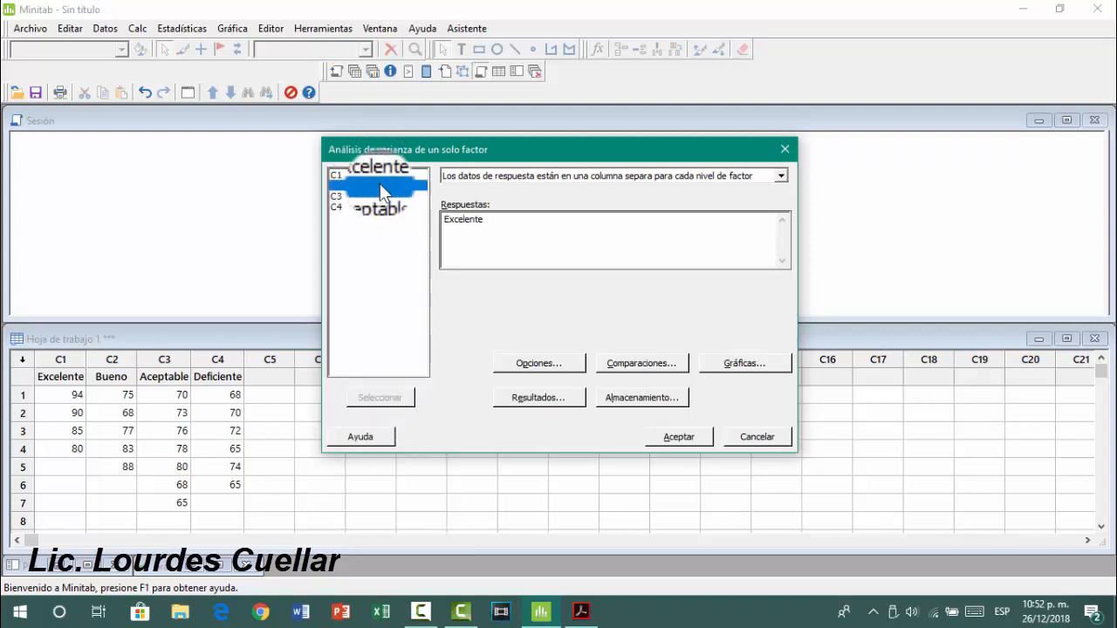
{"action": "left_click", "coordinate": [380, 397]}
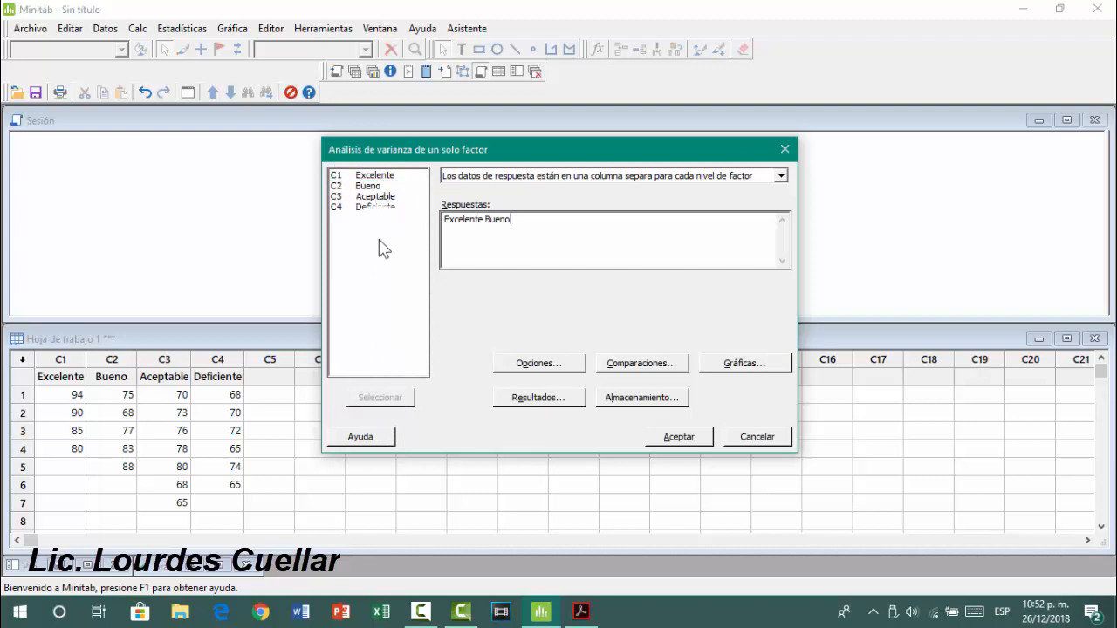
{"action": "left_click", "coordinate": [384, 197]}
{"action": "left_click", "coordinate": [399, 395]}
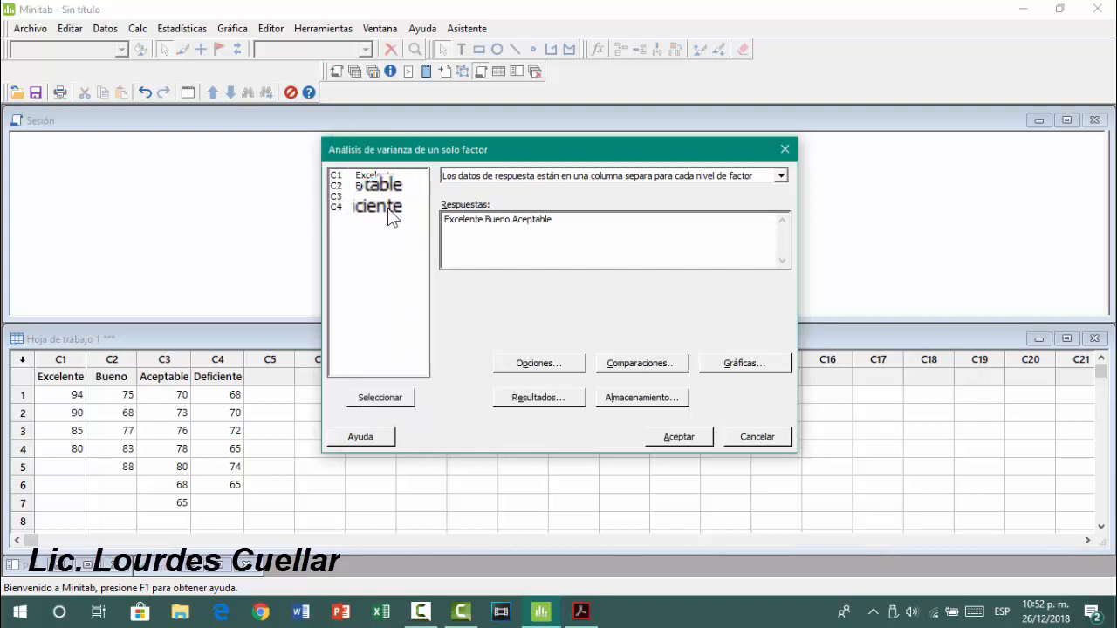
{"action": "left_click", "coordinate": [388, 208]}
{"action": "left_click", "coordinate": [398, 400]}
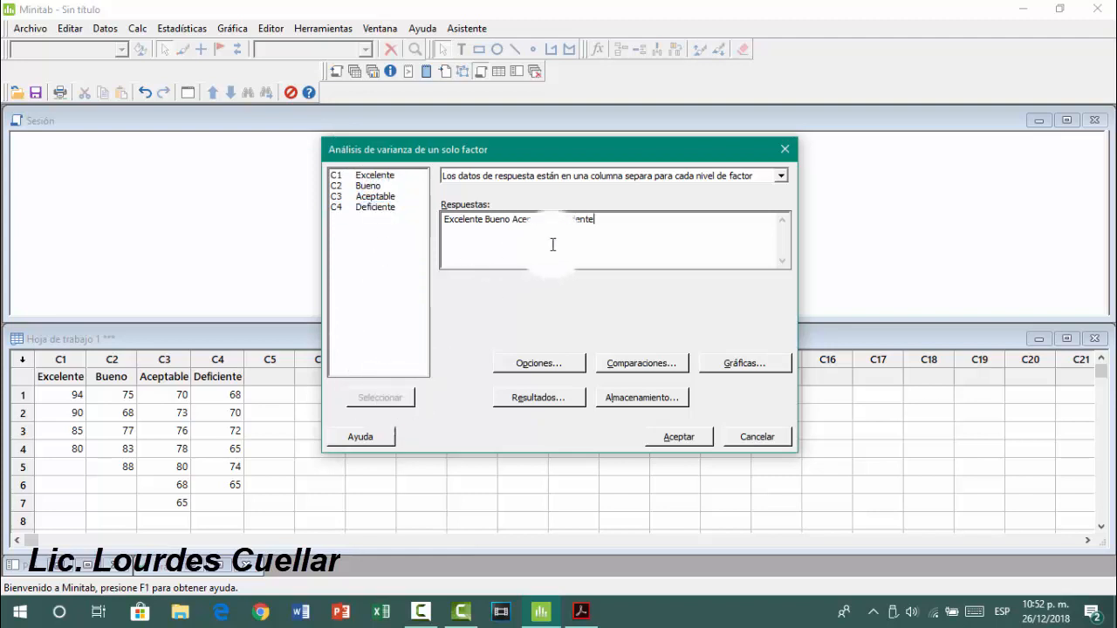
Set the ANOVA confidence level to 99, keeping equal variances assumed and a Bilateral interval
{"action": "left_click", "coordinate": [548, 366]}
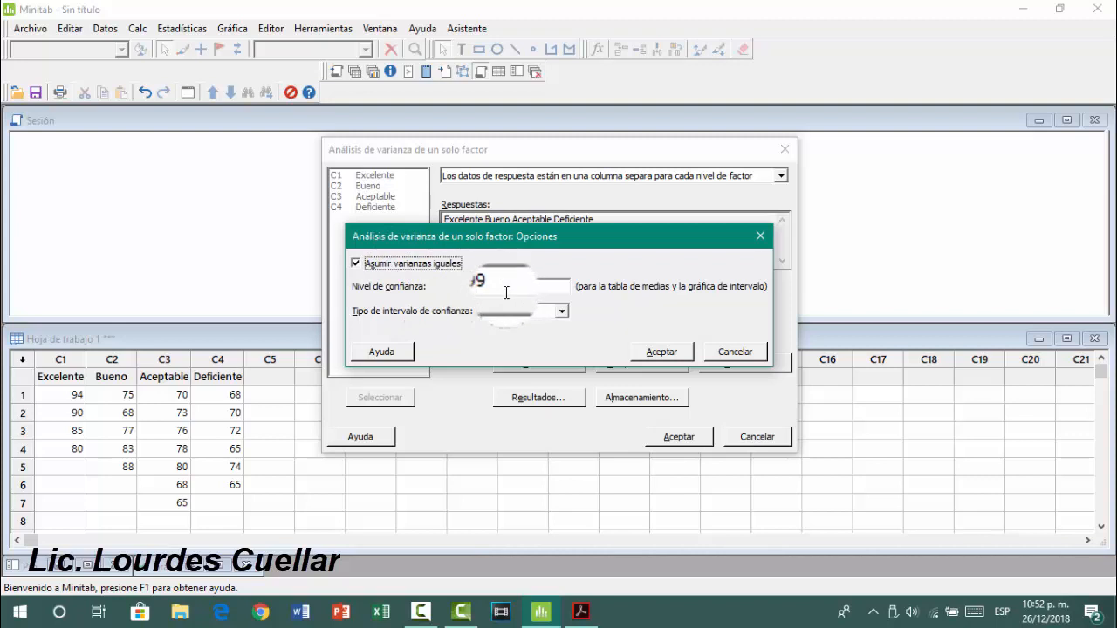
{"action": "type", "text": "9"}
{"action": "left_click", "coordinate": [521, 288]}
{"action": "type", "text": "99"}
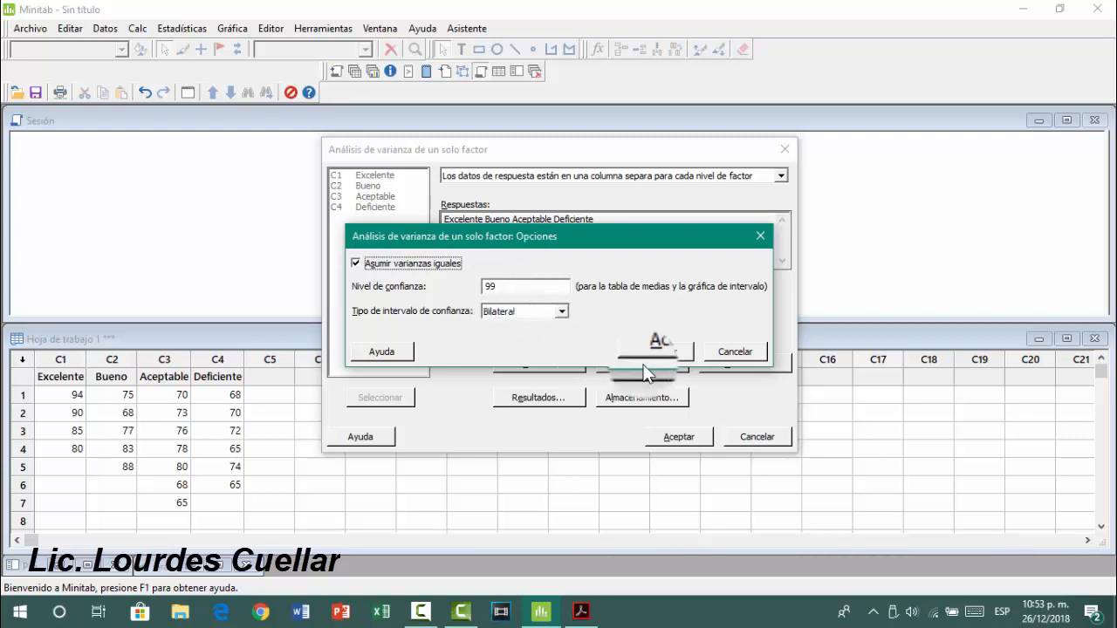
{"action": "left_click", "coordinate": [663, 352]}
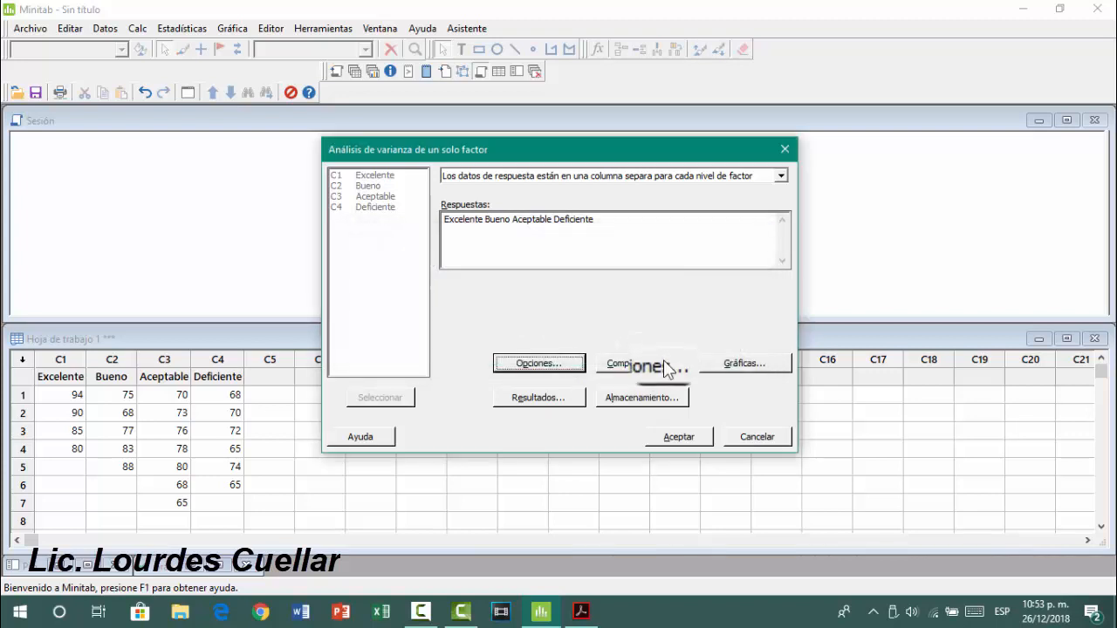
Configure the comparisons with a 0.01 significance level and the Fisher procedure, leaving out the grouping information
{"action": "left_click", "coordinate": [659, 366]}
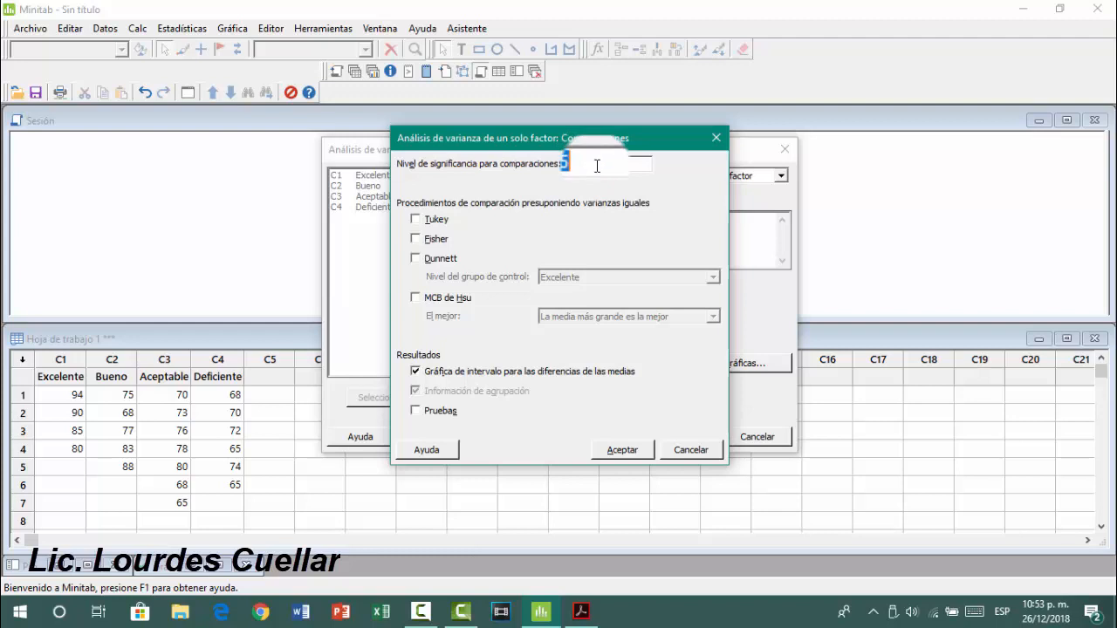
{"action": "key", "text": "BackSpace"}
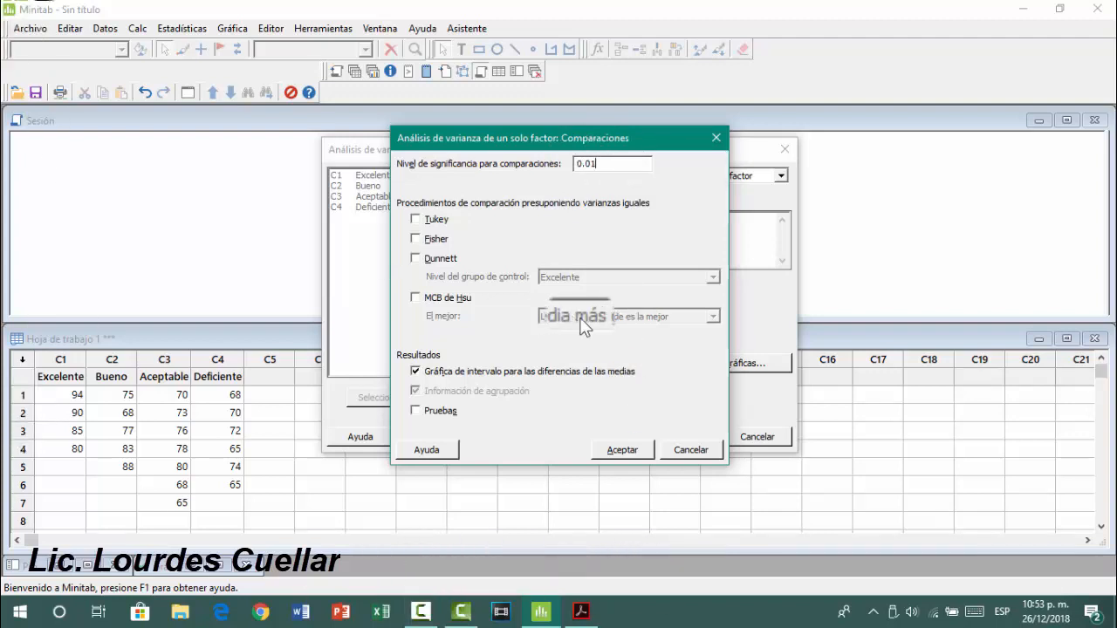
{"action": "left_click", "coordinate": [445, 249]}
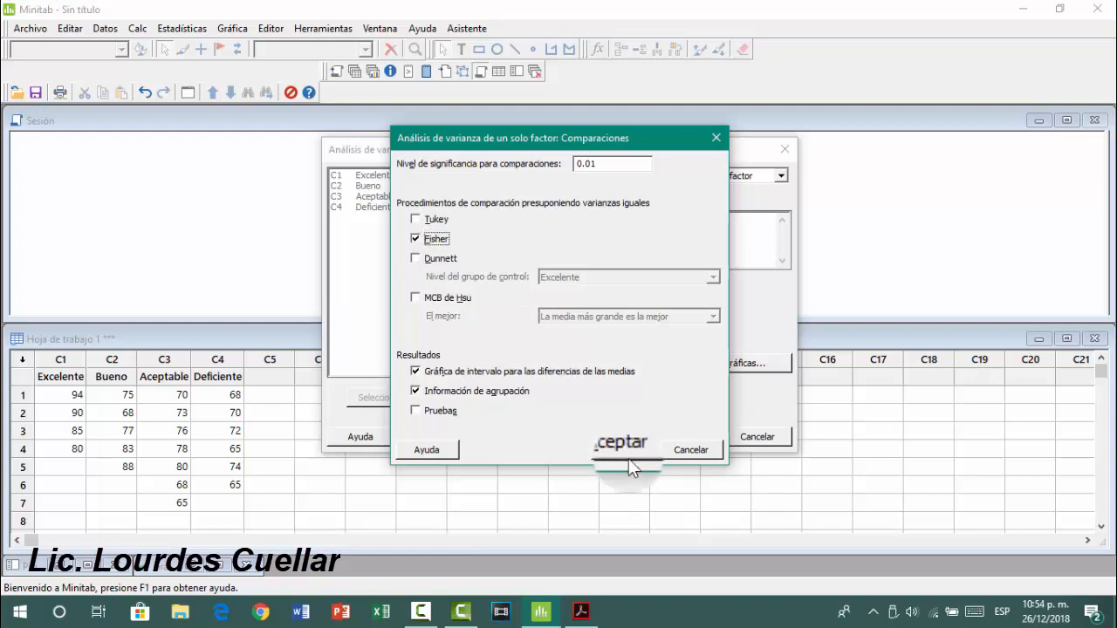
{"action": "left_click", "coordinate": [463, 393]}
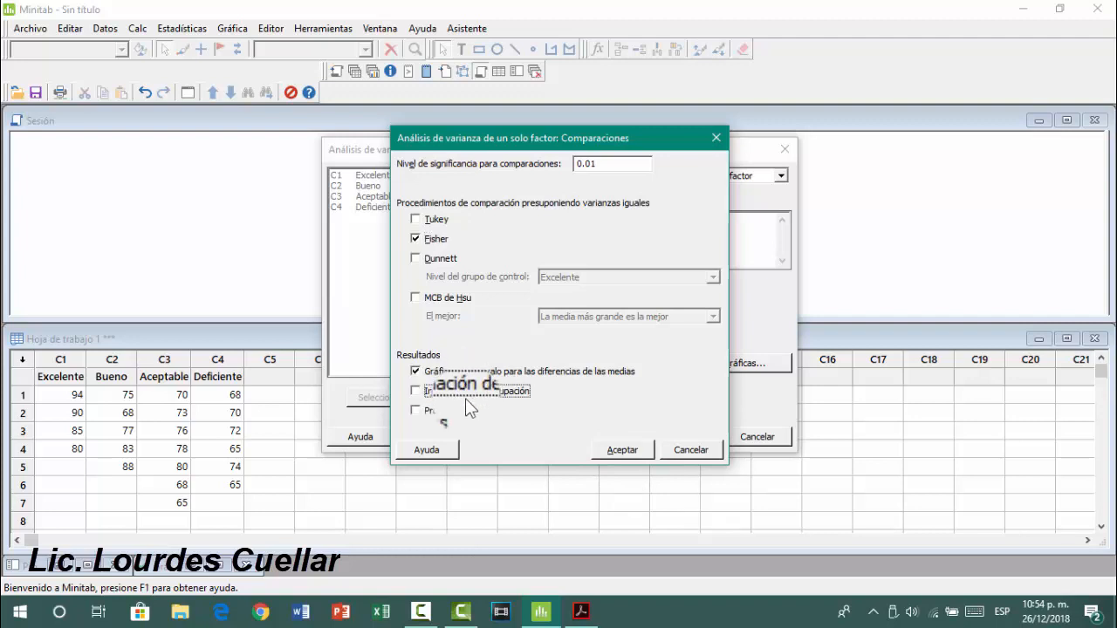
{"action": "left_click", "coordinate": [637, 451]}
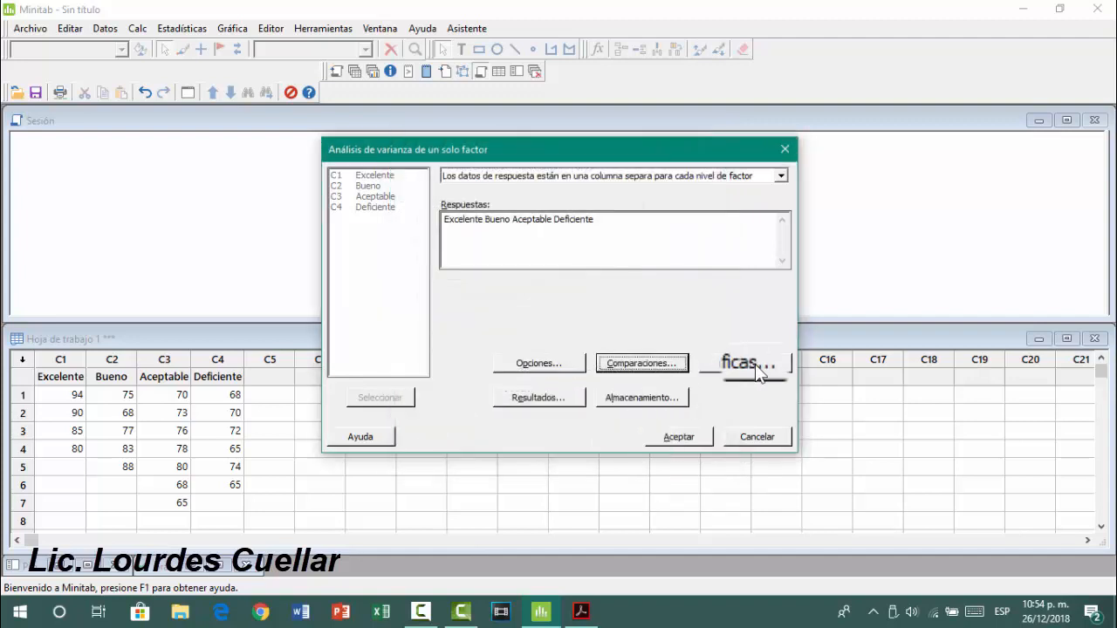
Accept the individual value plot as the only data graph and run the one-factor ANOVA
{"action": "left_click", "coordinate": [753, 365]}
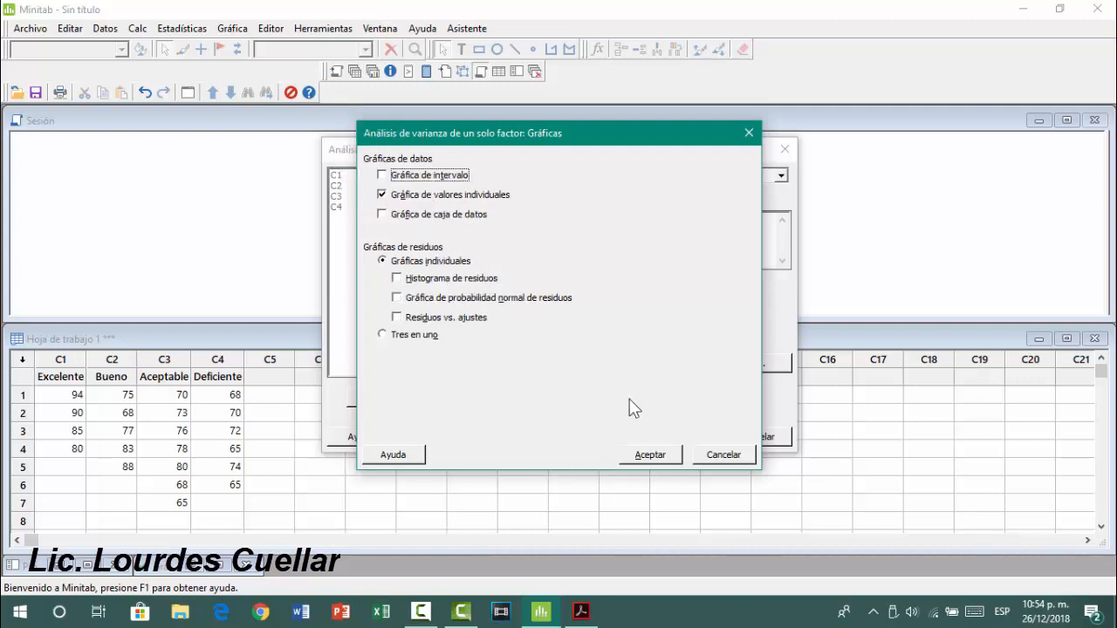
{"action": "left_click", "coordinate": [654, 457]}
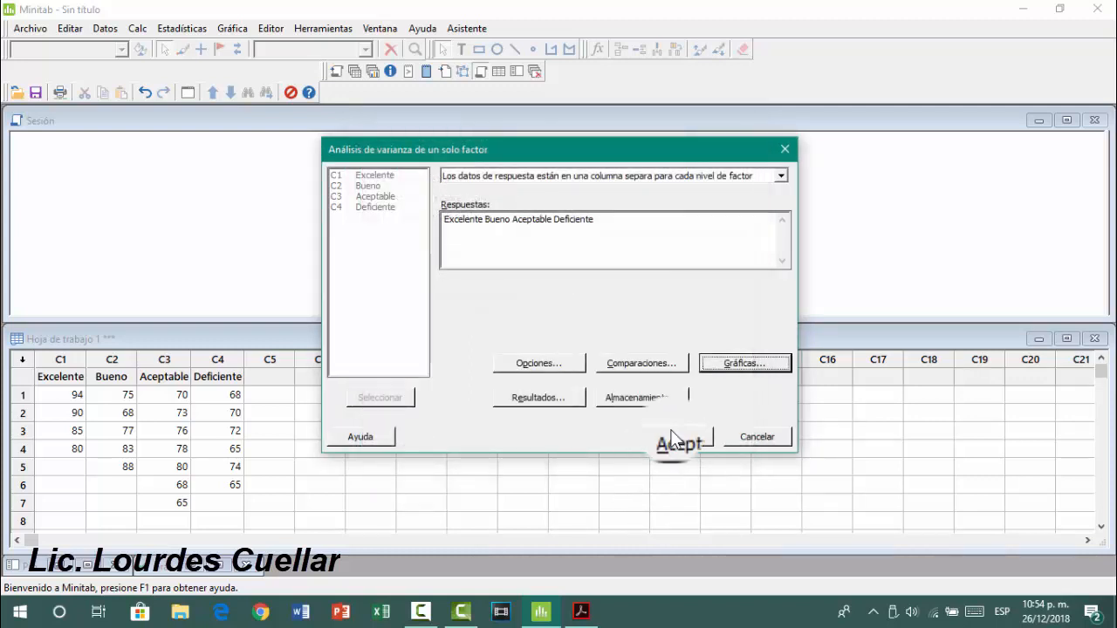
{"action": "left_click", "coordinate": [679, 436]}
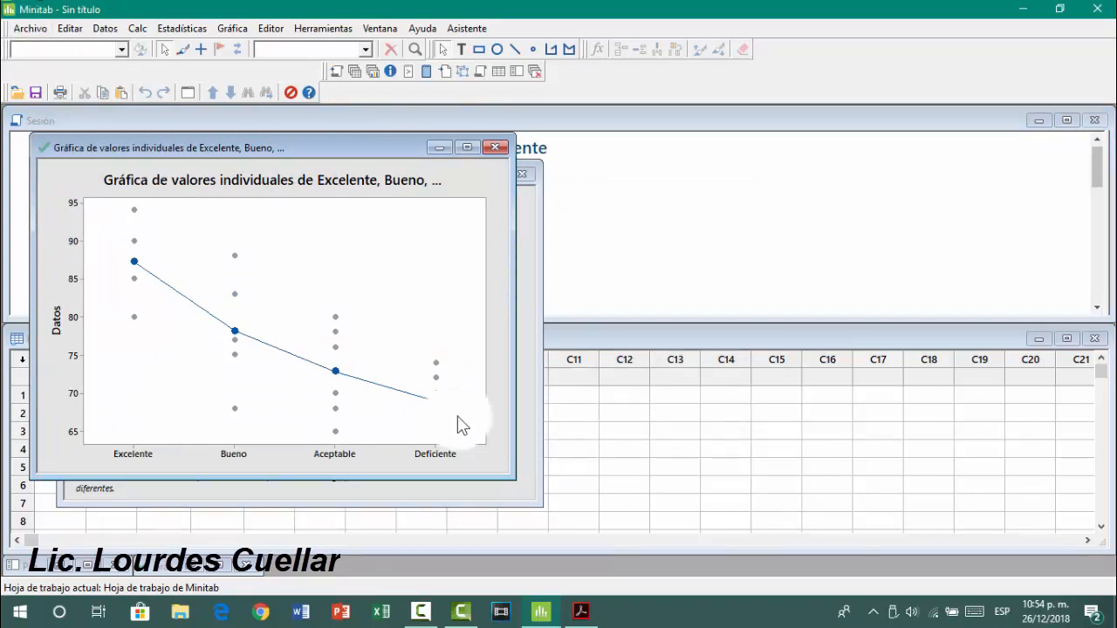
Minimize the individual value plot and the Fisher interval plot, and review the ANOVA method and factor information in the session output
{"action": "left_click", "coordinate": [439, 152]}
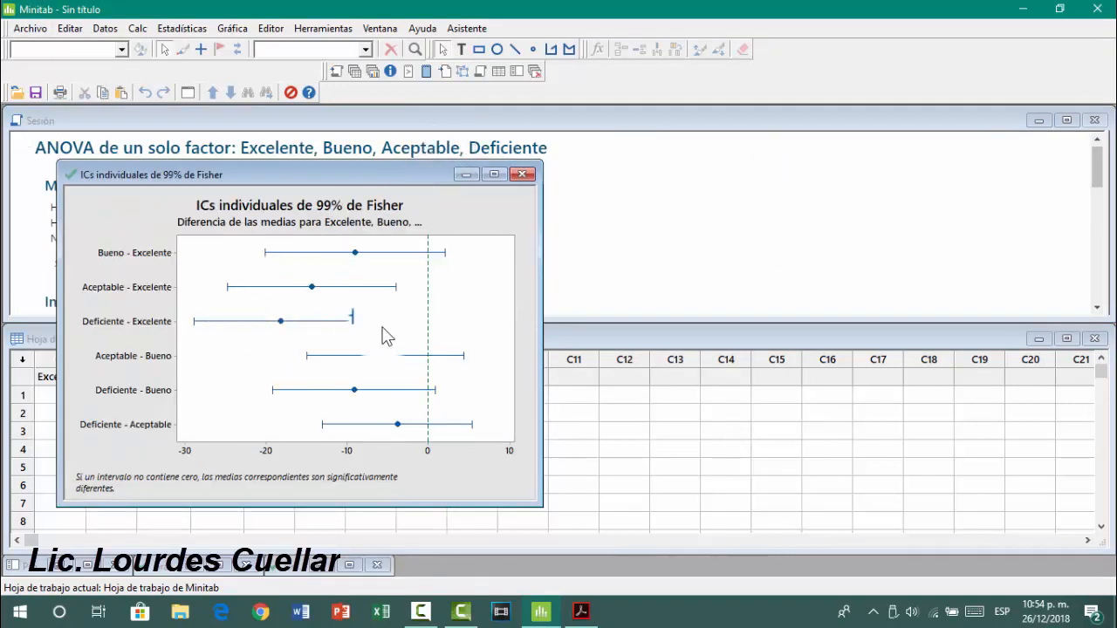
{"action": "left_click", "coordinate": [464, 177]}
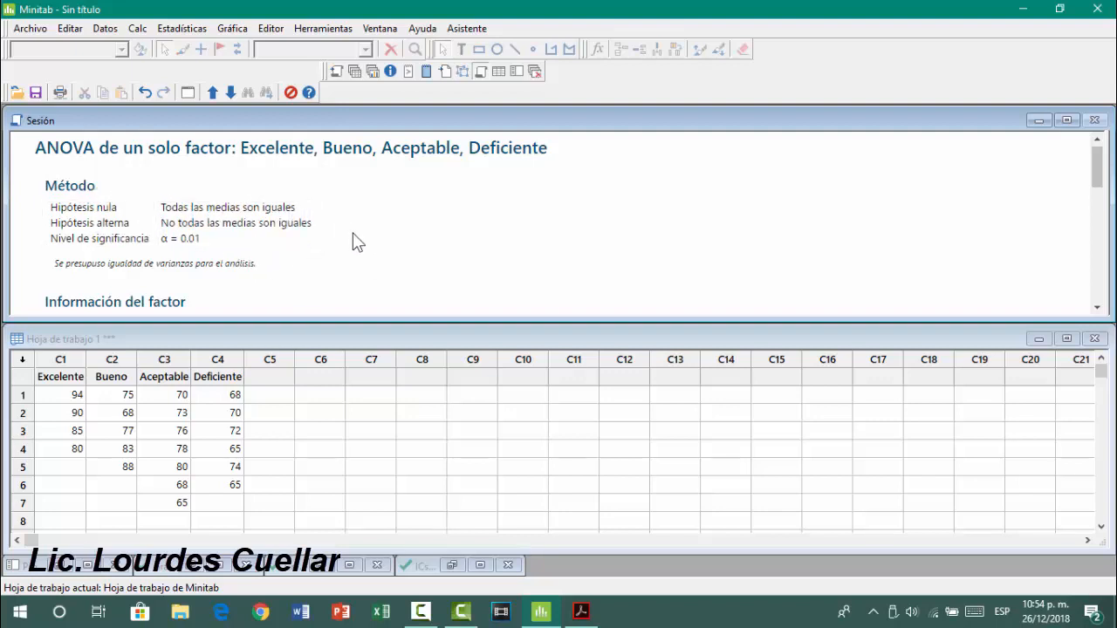
{"action": "scroll", "coordinate": [361, 247], "scroll_direction": "down", "scroll_amount": 2}
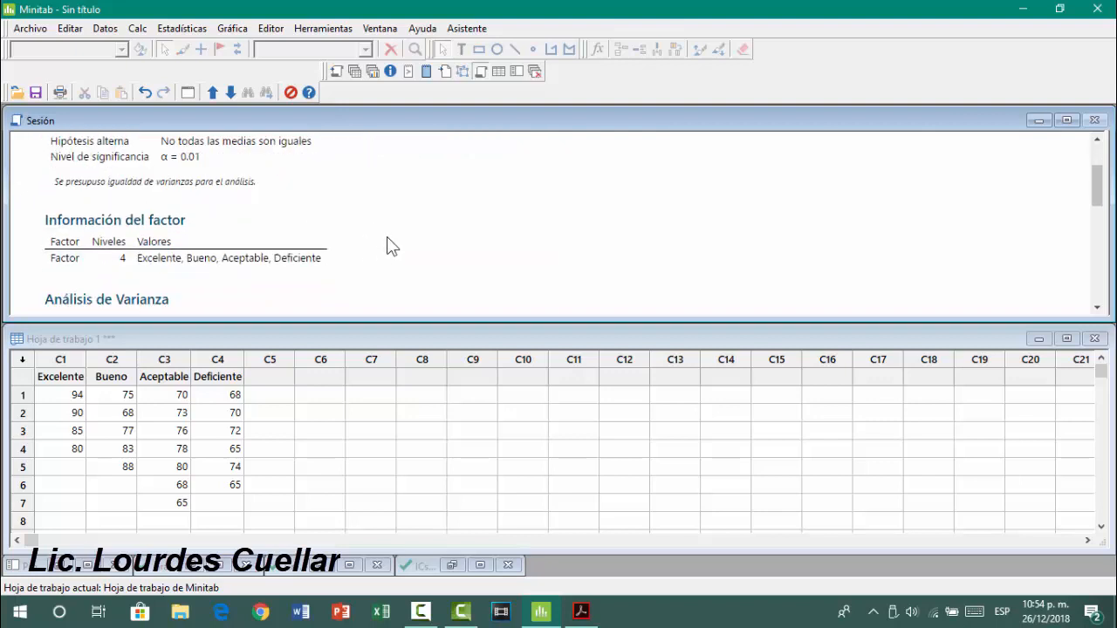
Review the analysis of variance, model summary and means in the session output, and compare the F value with the critical F in the Adobe Reader PDF
{"action": "scroll", "coordinate": [391, 262], "scroll_direction": "down", "scroll_amount": 2}
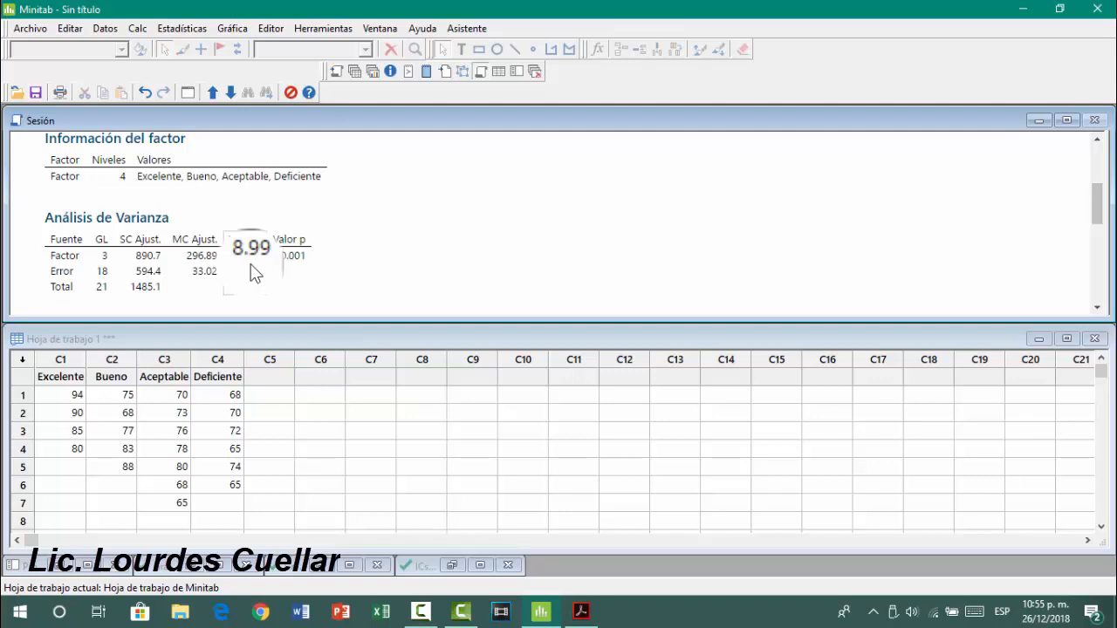
{"action": "scroll", "coordinate": [410, 252], "scroll_direction": "down", "scroll_amount": 4}
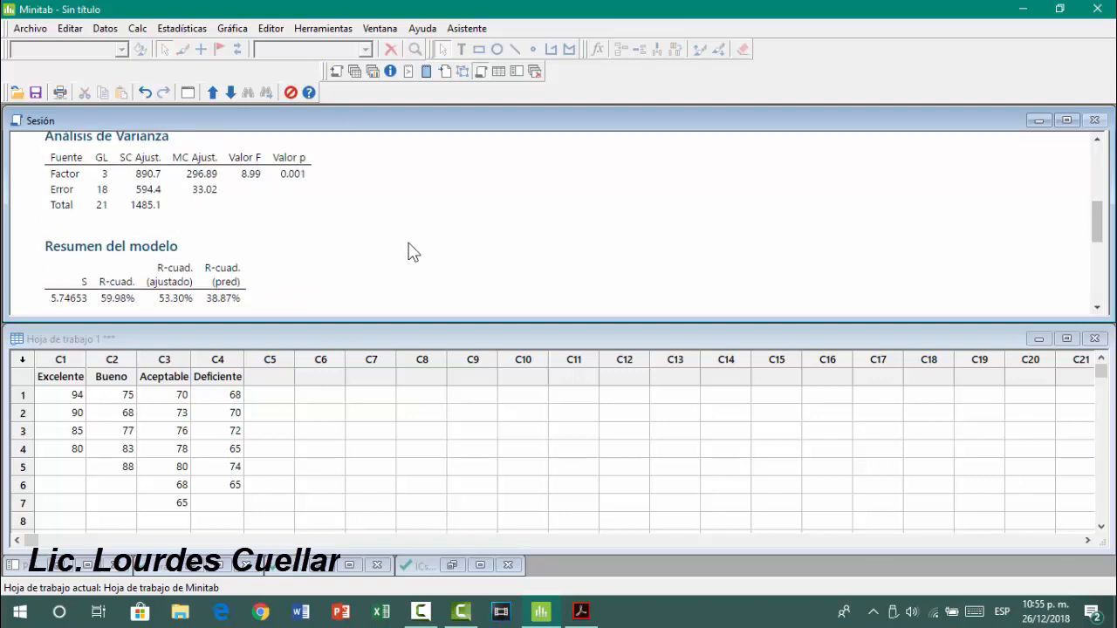
{"action": "scroll", "coordinate": [409, 251], "scroll_direction": "down", "scroll_amount": 3}
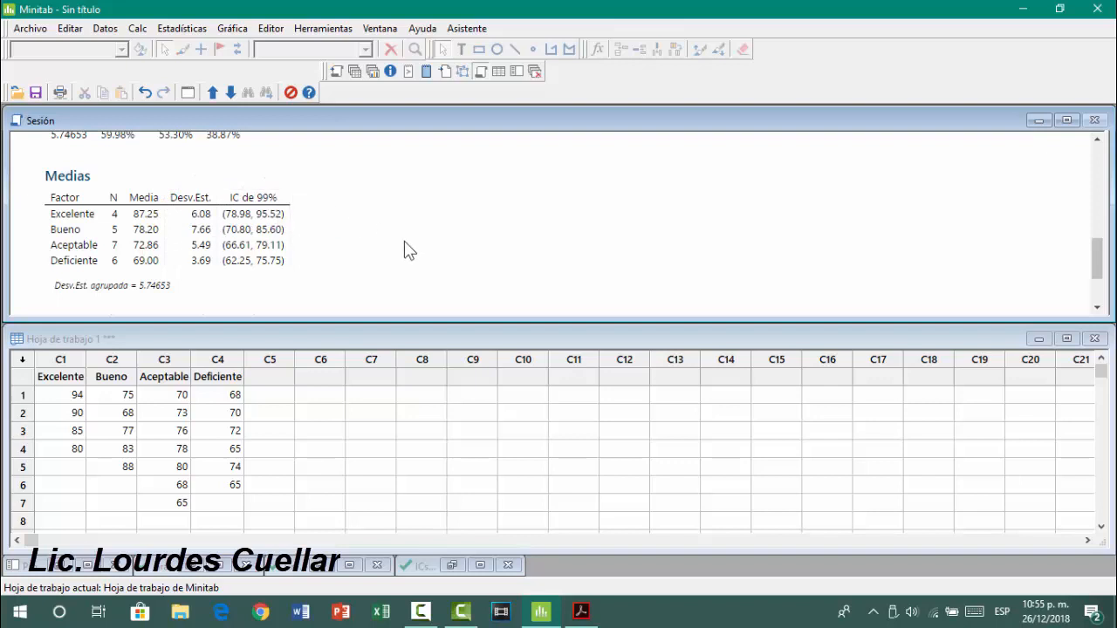
{"action": "scroll", "coordinate": [402, 253], "scroll_direction": "up", "scroll_amount": 5}
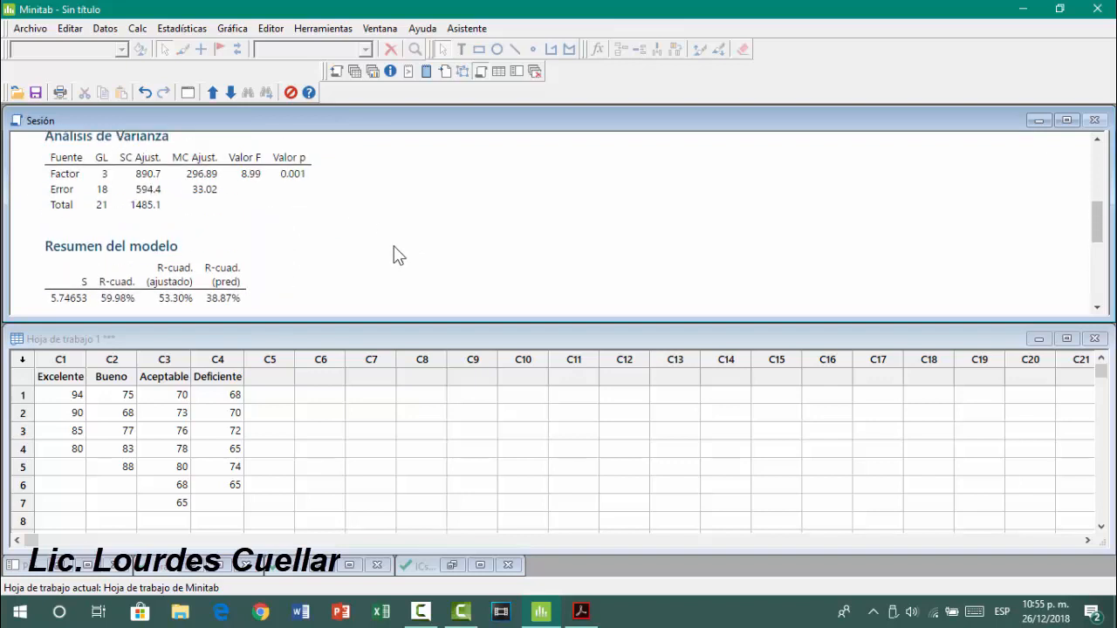
{"action": "scroll", "coordinate": [397, 253], "scroll_direction": "up", "scroll_amount": 3}
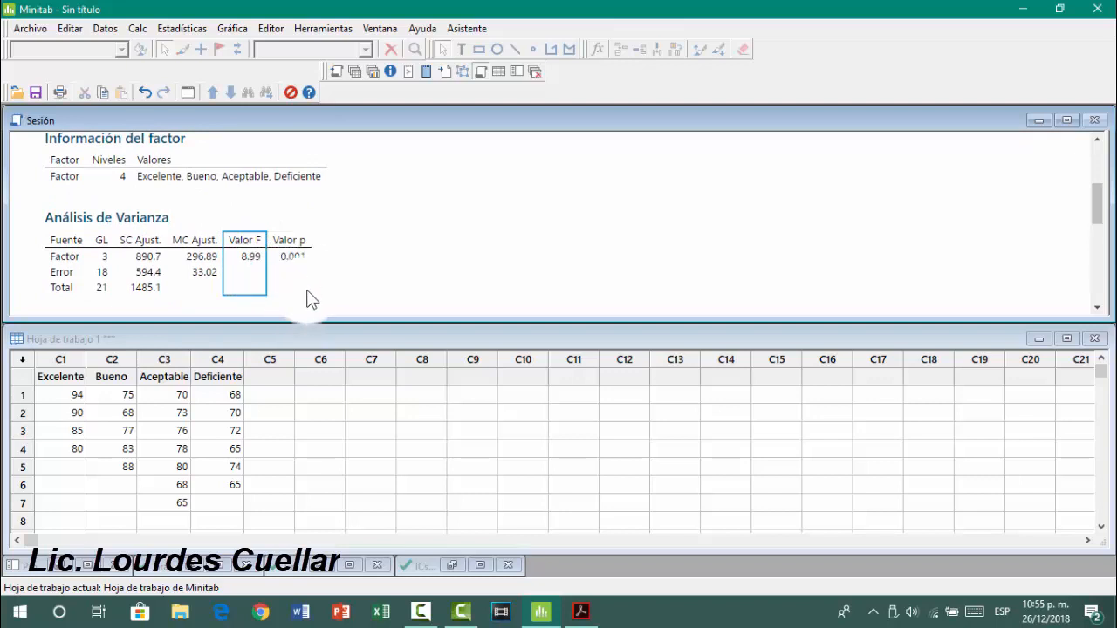
{"action": "left_click", "coordinate": [581, 611]}
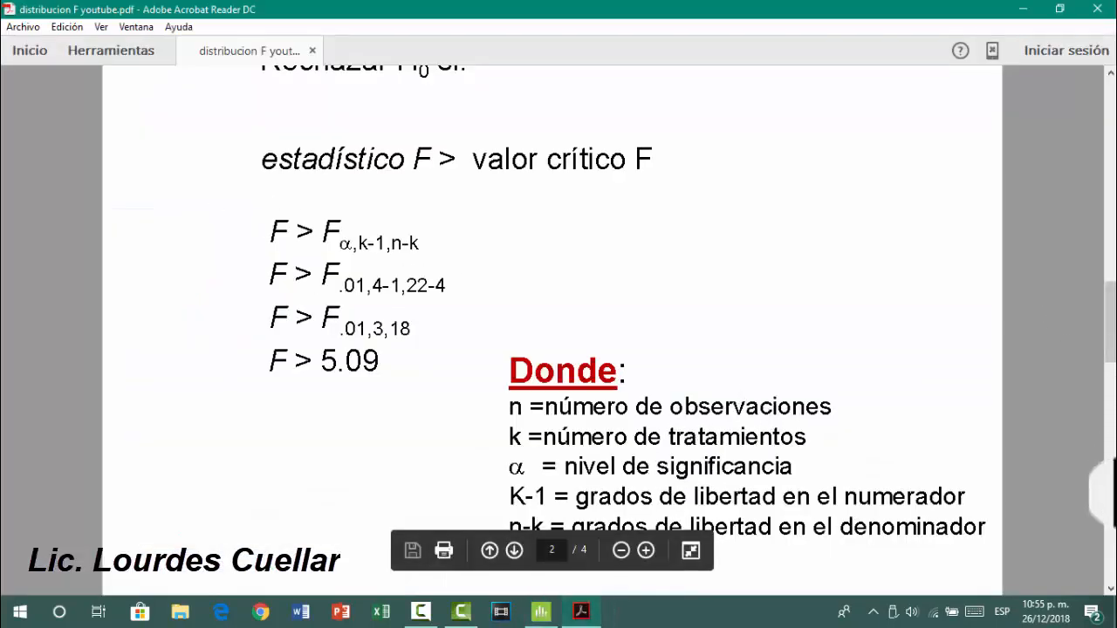